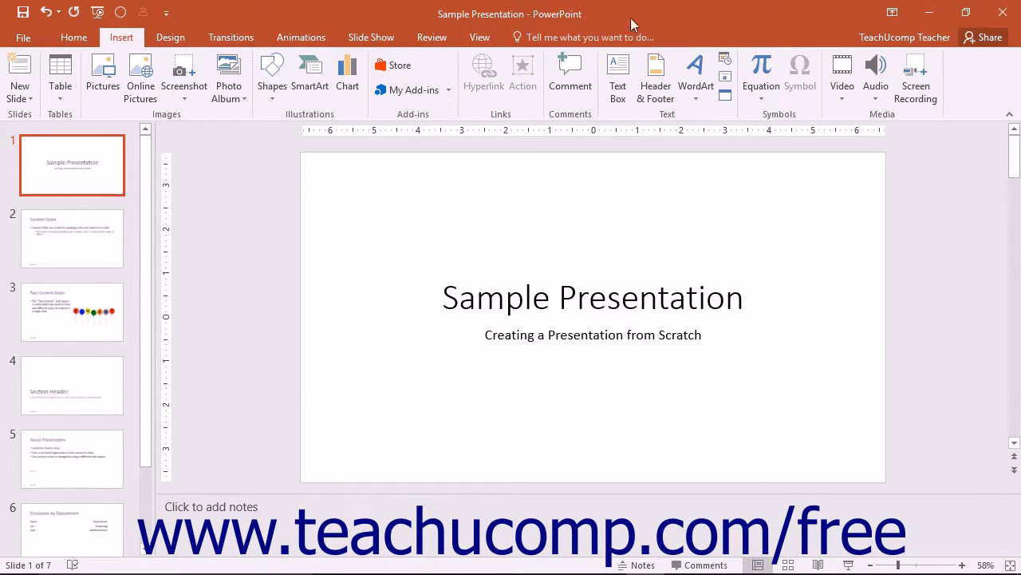
Step: Look up 'slide master' help via Tell Me and close the Help window
left_click(551, 38)
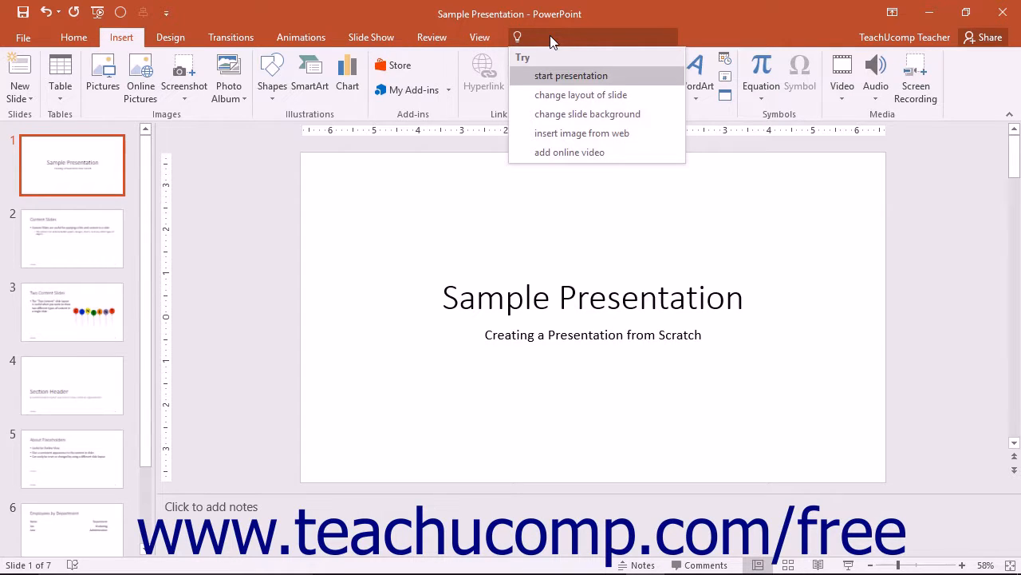
type("slide master")
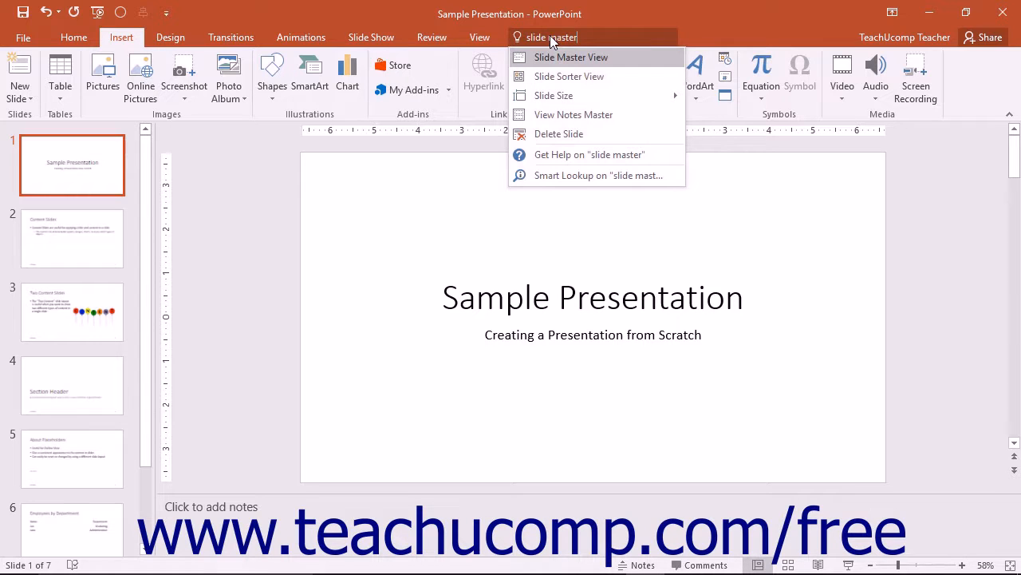
left_click(555, 159)
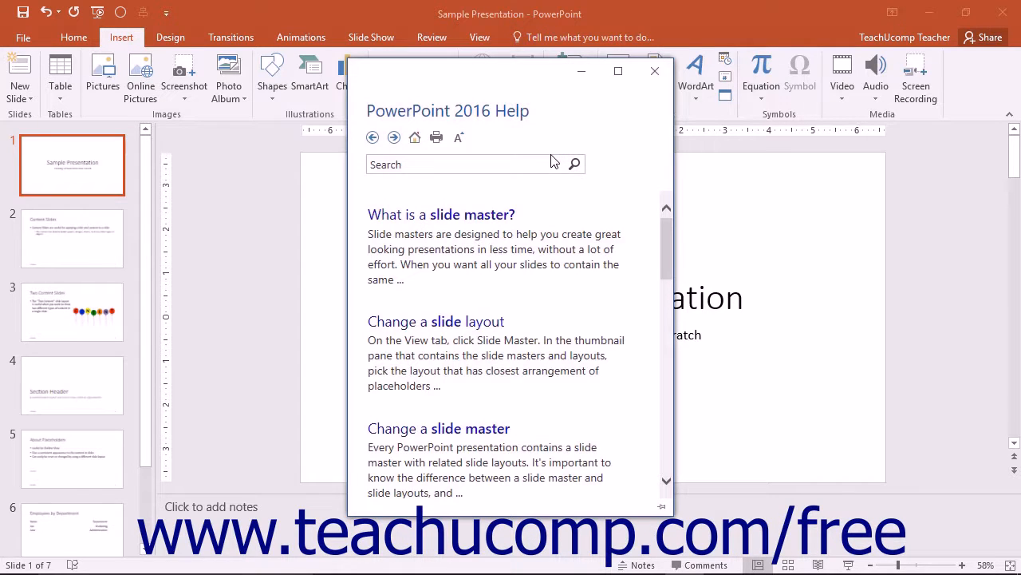
left_click(655, 71)
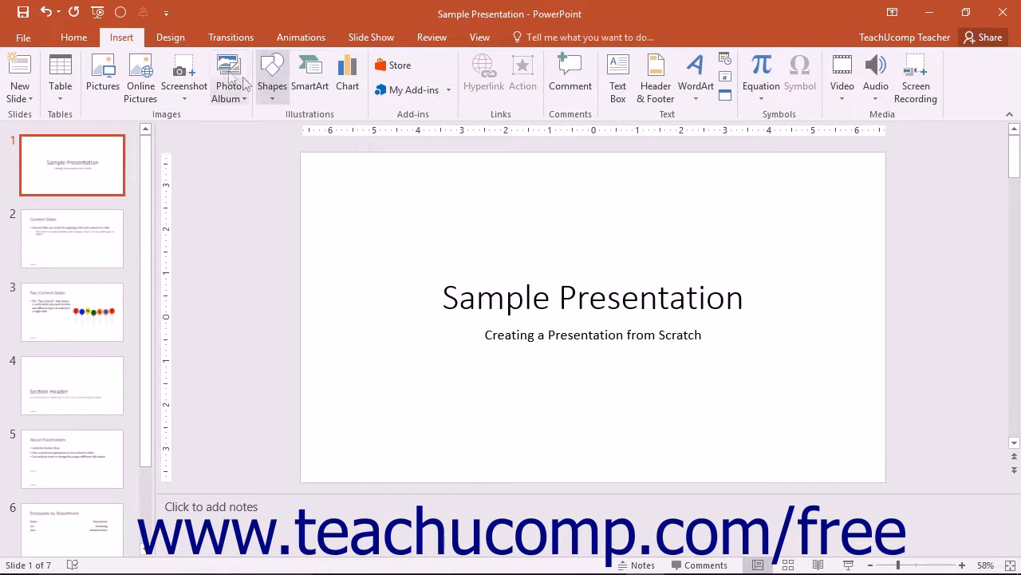
Step: Bring up Quick Access Toolbar customization via More Commands in PowerPoint Options
left_click(168, 15)
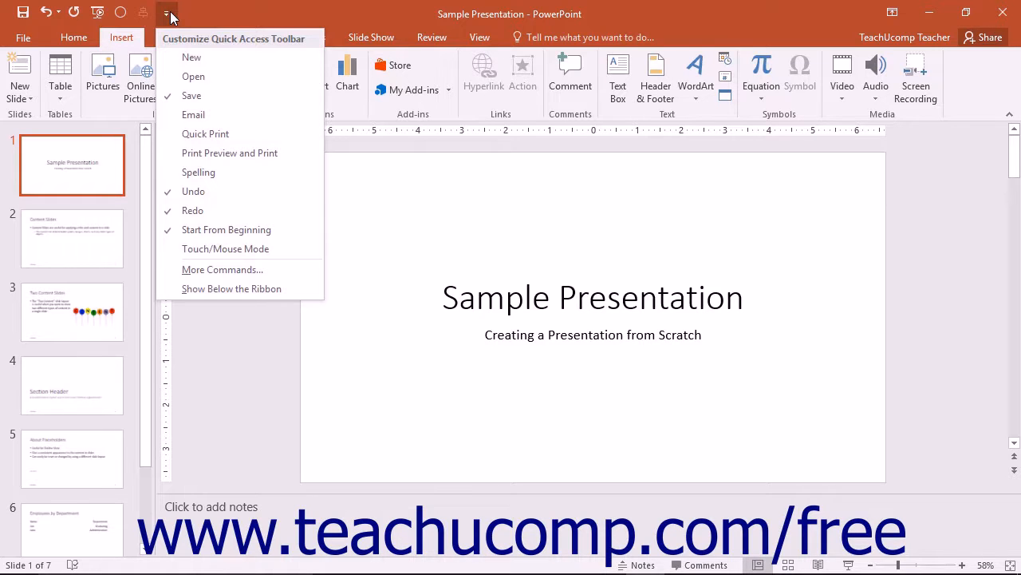
left_click(220, 273)
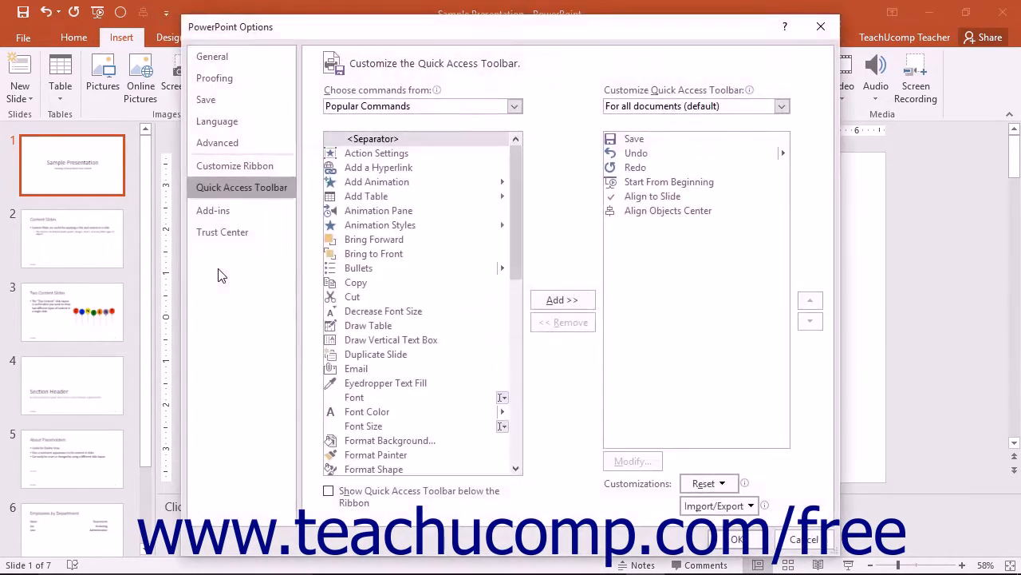
Step: From All Commands, add the Help command to the Quick Access Toolbar and confirm
left_click(400, 106)
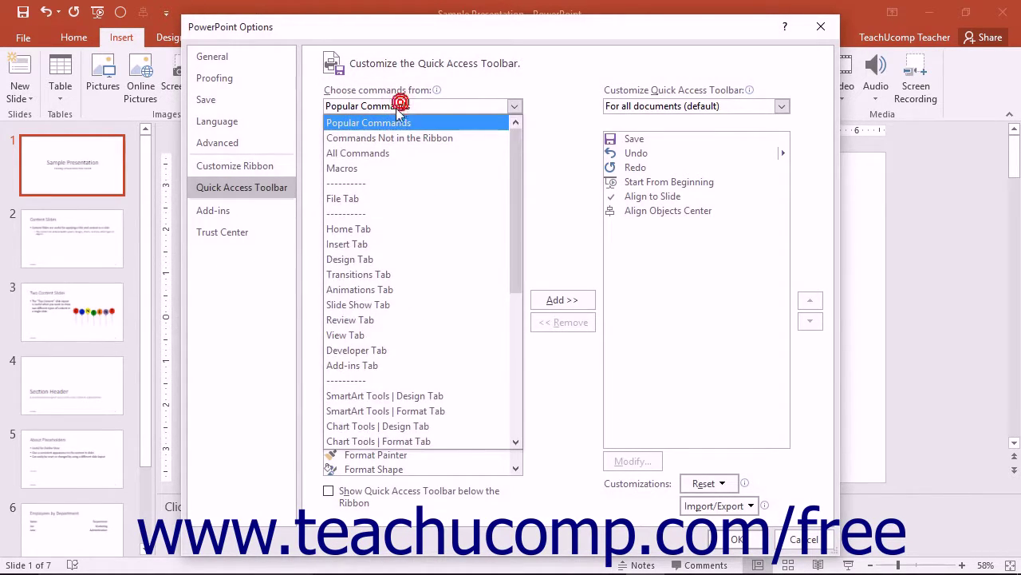
left_click(375, 152)
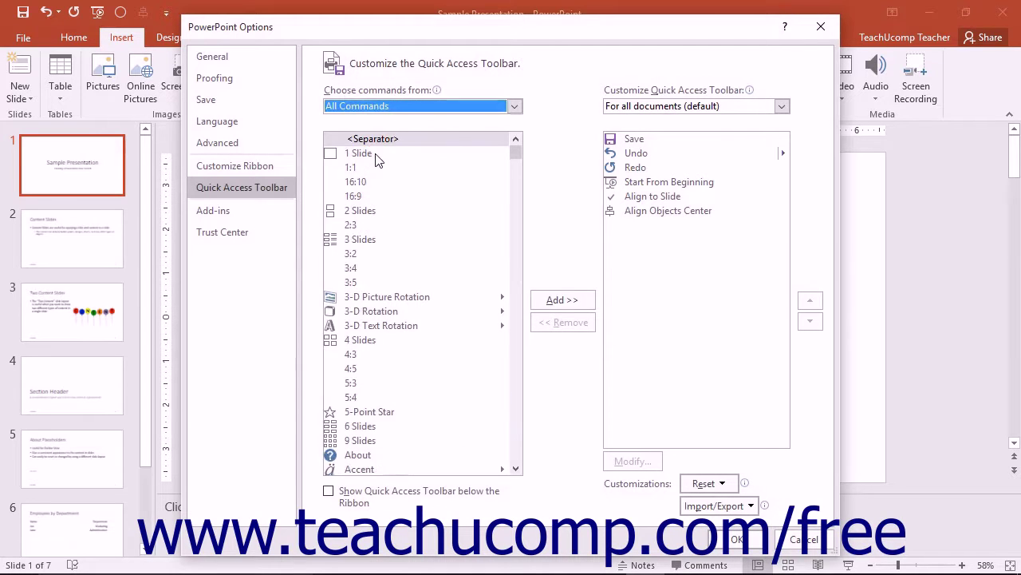
left_click(371, 210)
key("h")
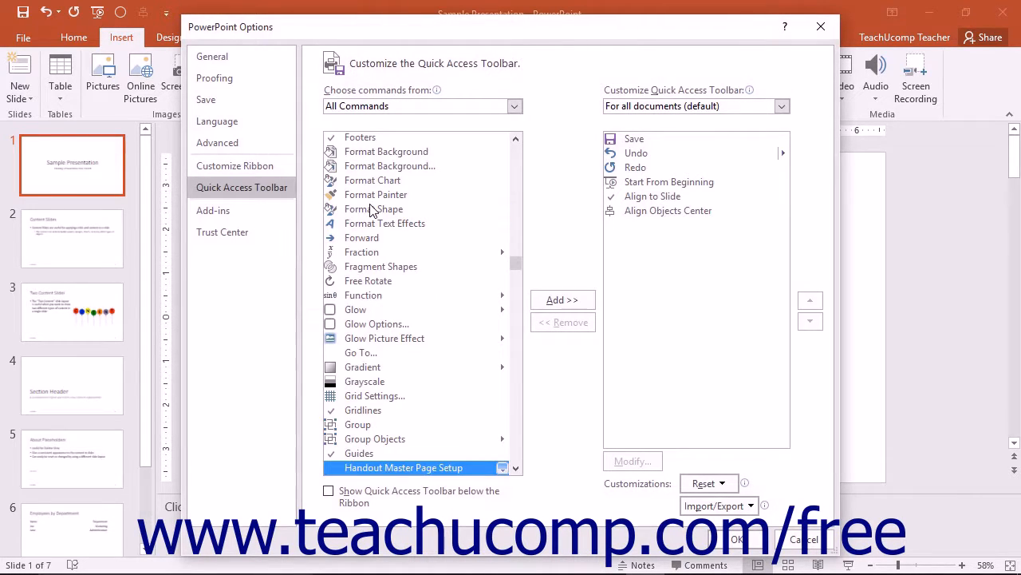
scroll(435, 352, "down", 3)
scroll(435, 352, "down", 2)
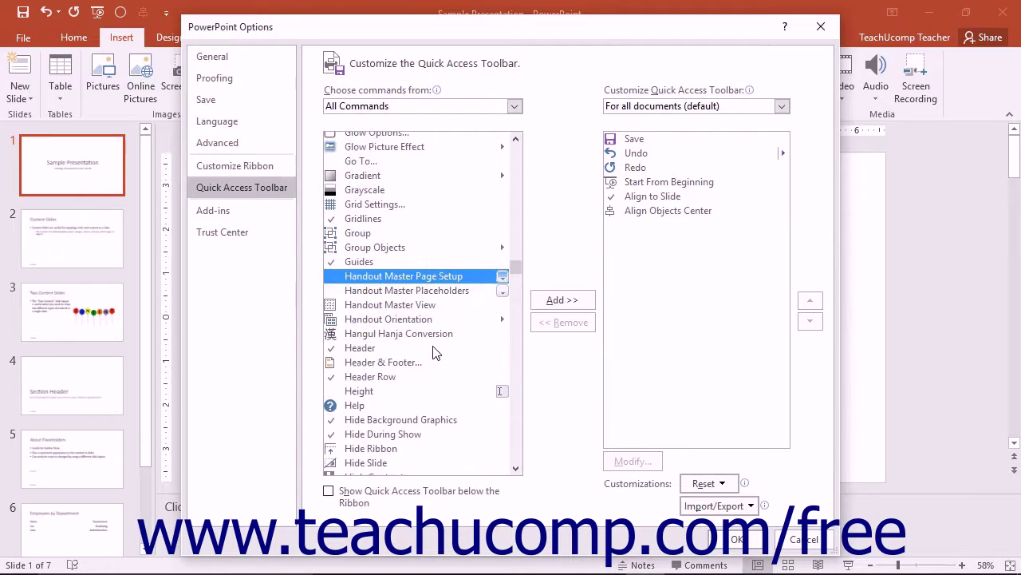
left_click(385, 408)
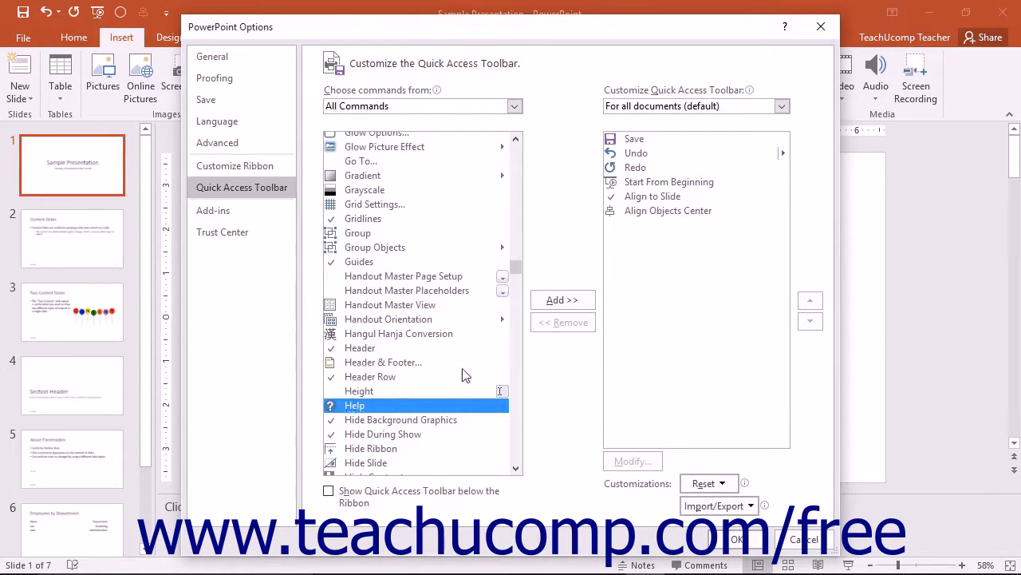
left_click(591, 304)
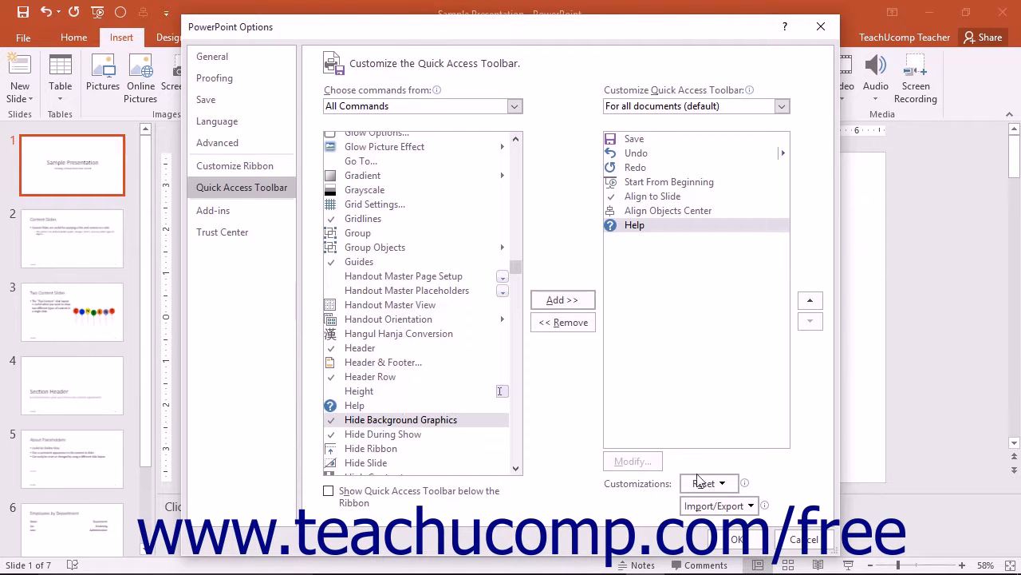
left_click(741, 540)
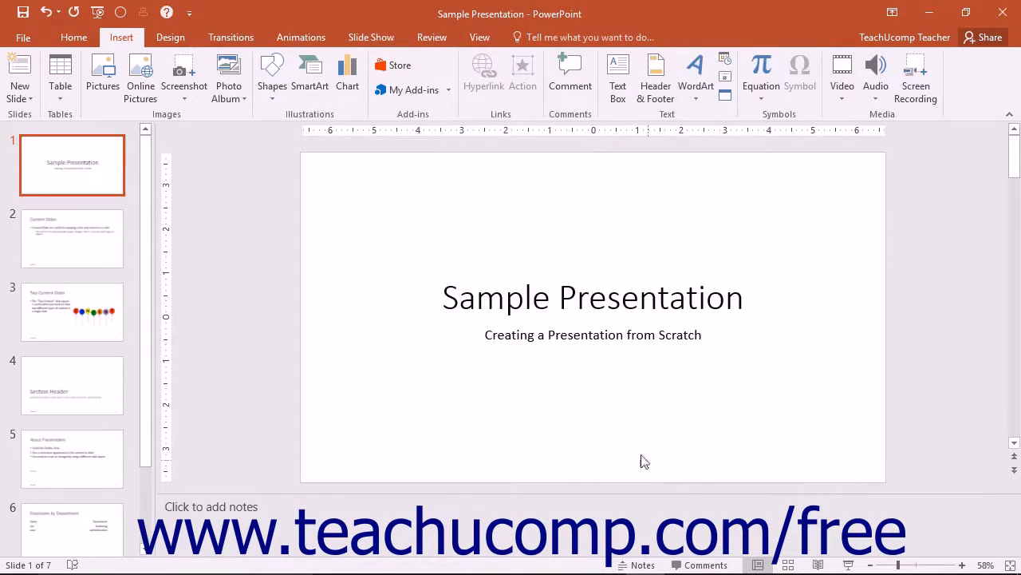
left_click(168, 14)
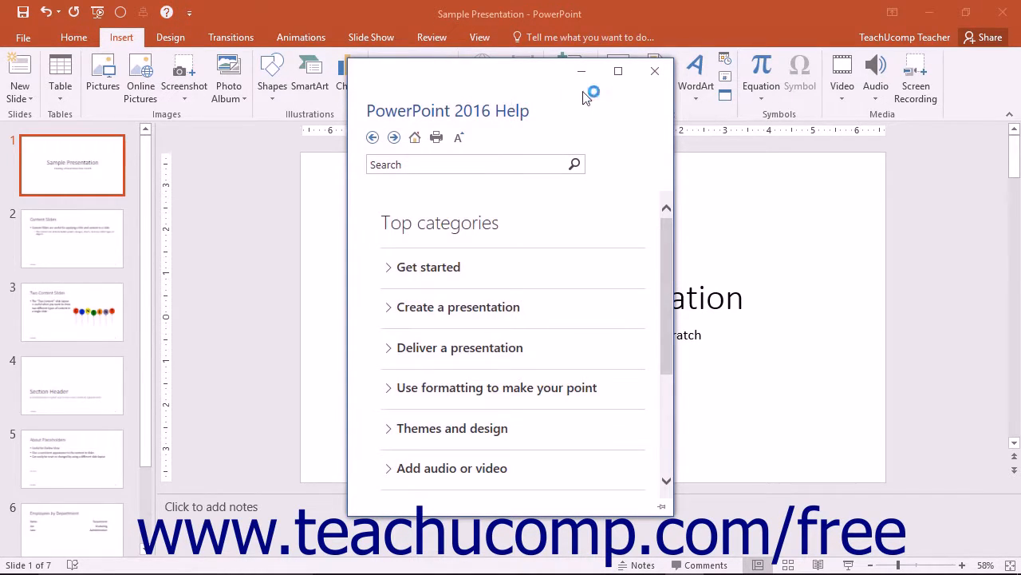
left_click(655, 73)
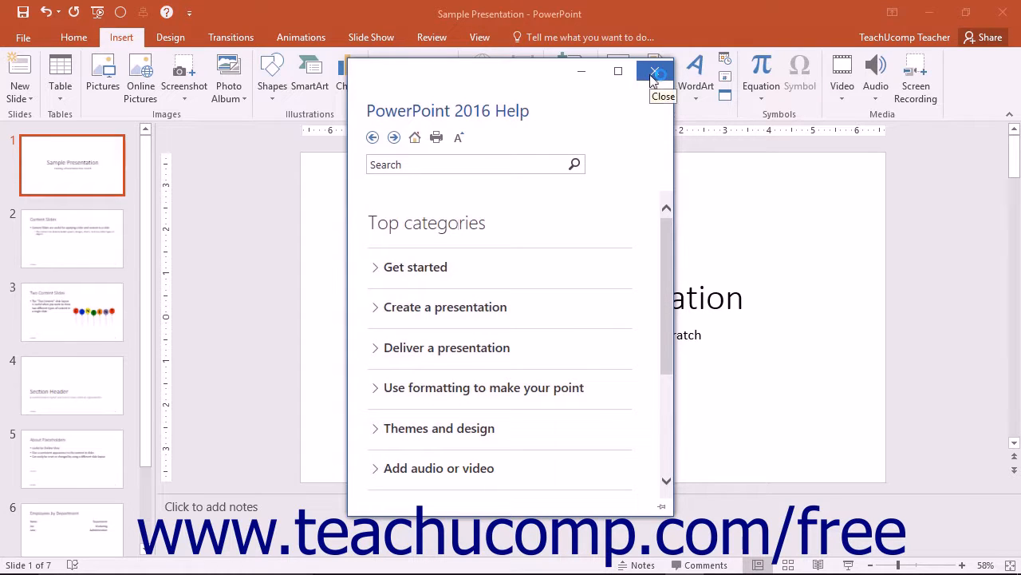
left_click(655, 76)
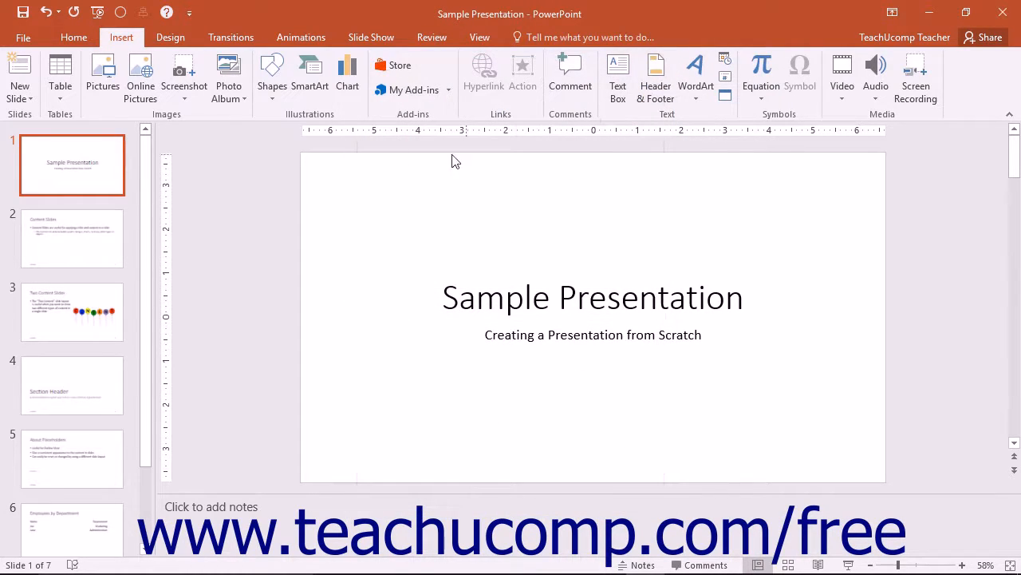
Step: Search PowerPoint Help for 'slide master' from the new toolbar Help button
left_click(166, 13)
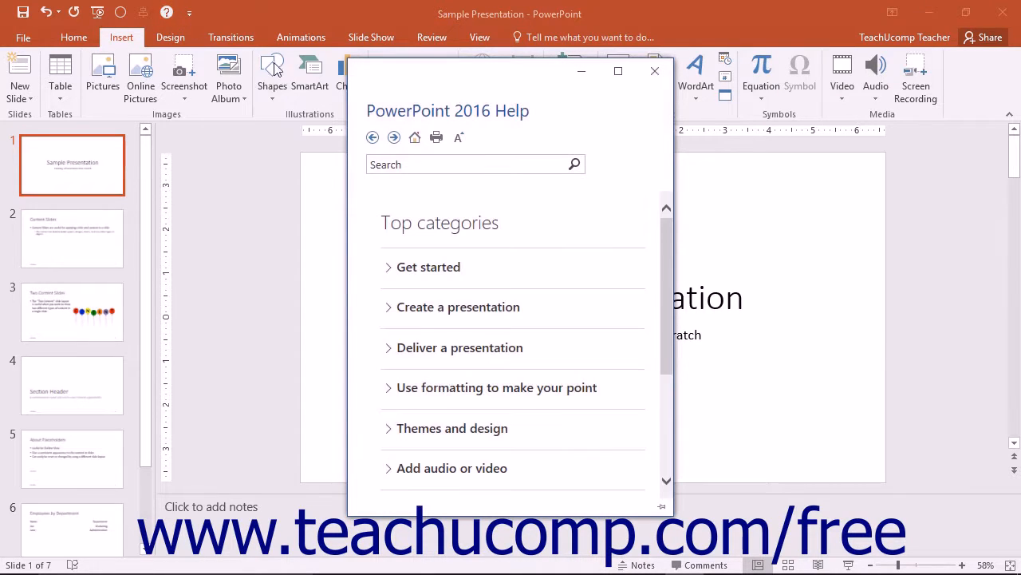
left_click(386, 166)
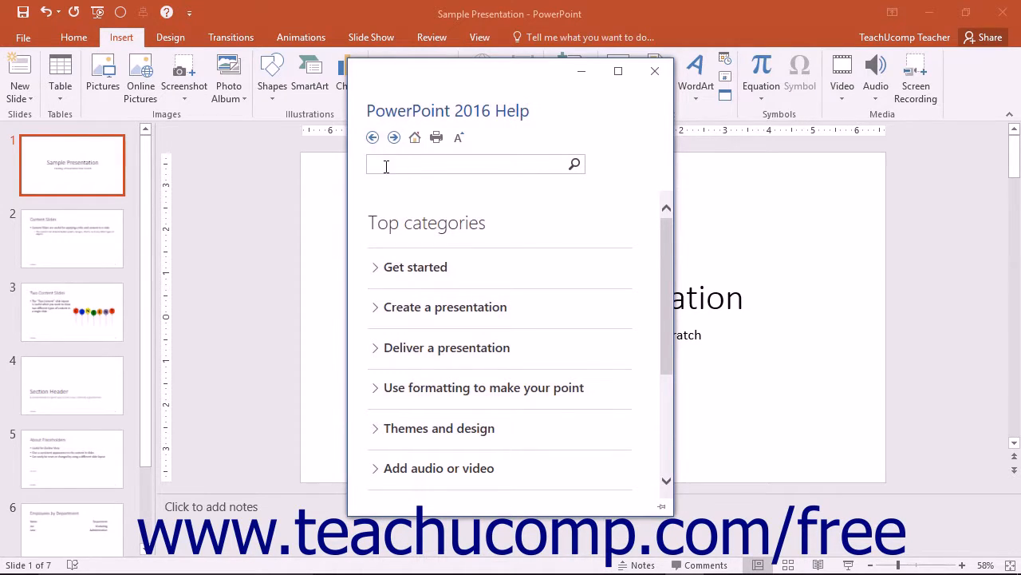
type("slide master")
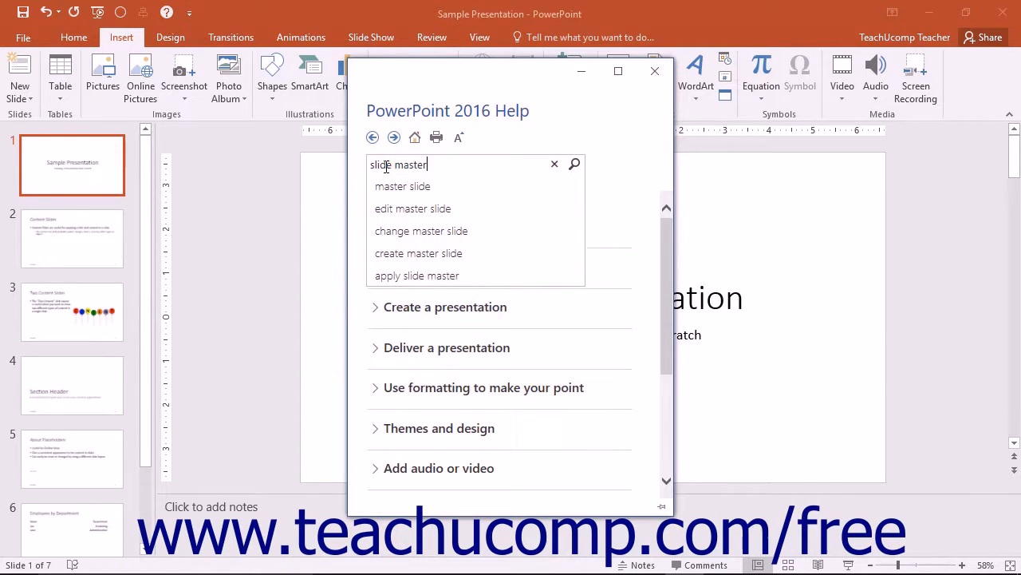
key("Return")
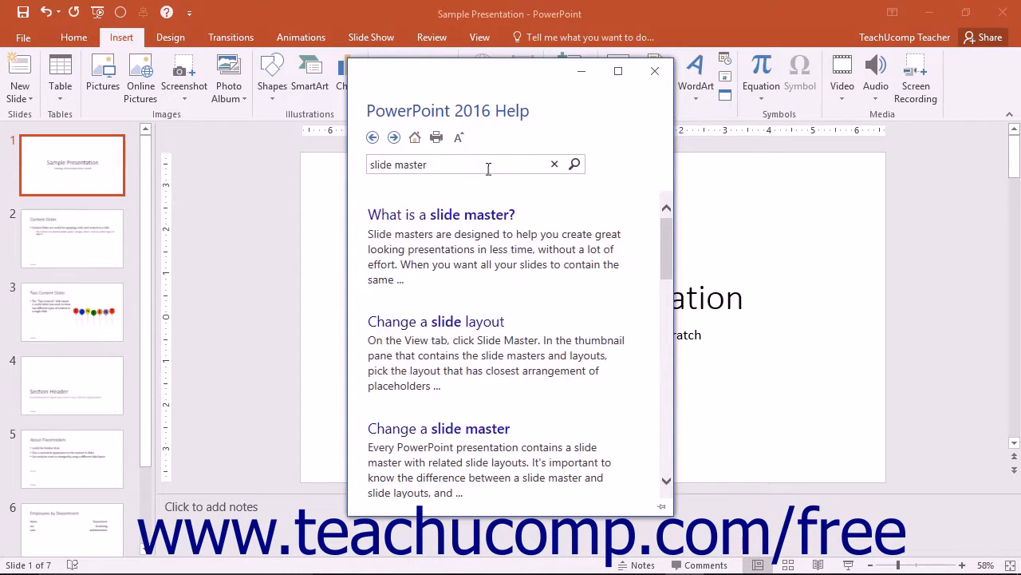
left_click(575, 165)
Step: Read 'What is a slide master?', return to results, then view 'Change a slide layout'
left_click(457, 217)
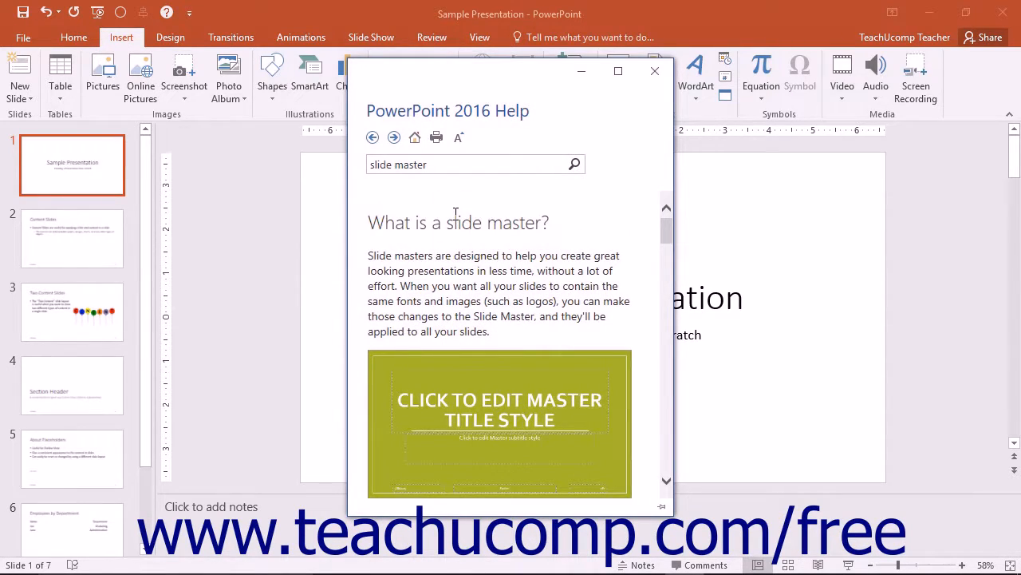
left_click(372, 138)
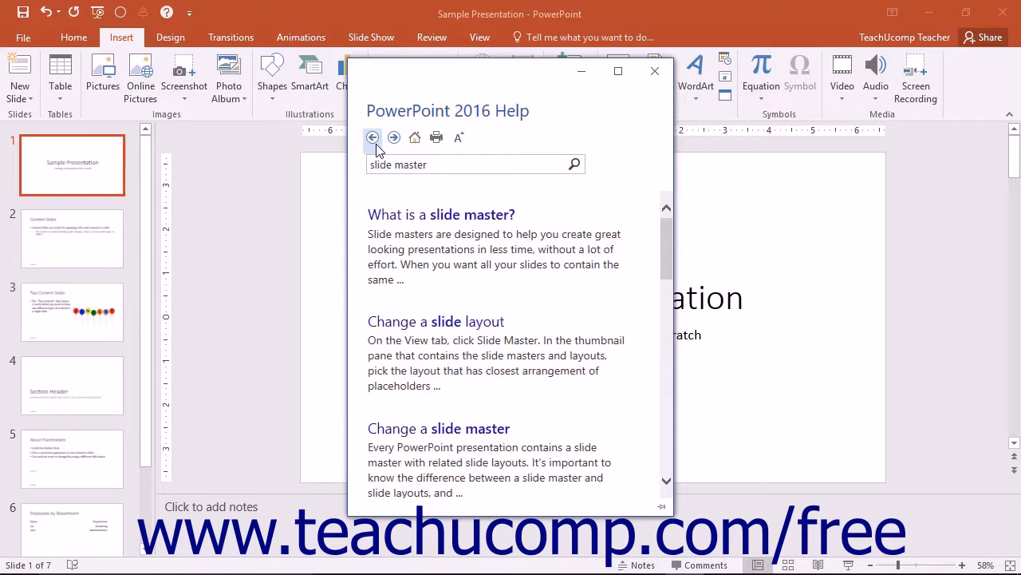
left_click(418, 323)
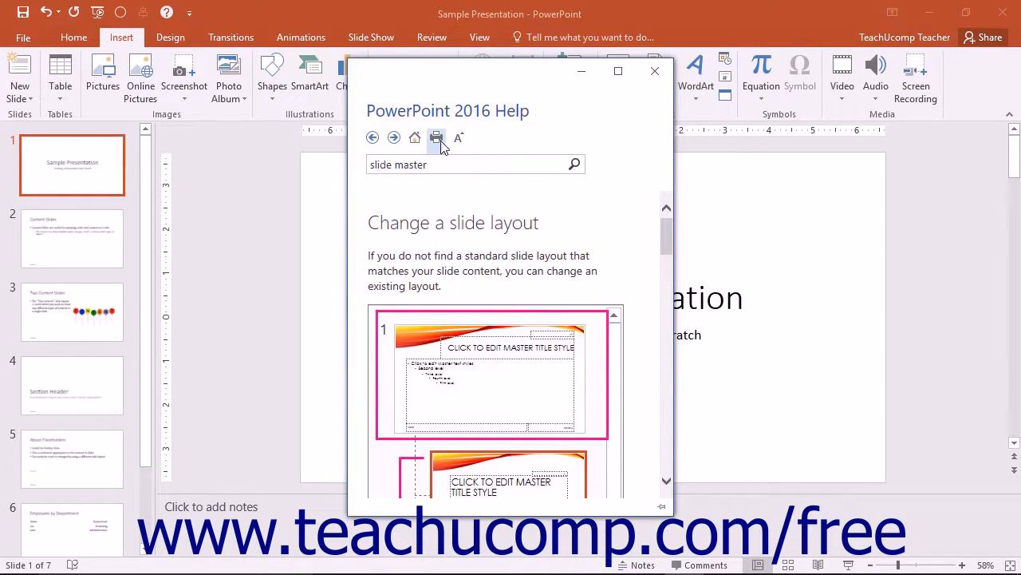
left_click(436, 138)
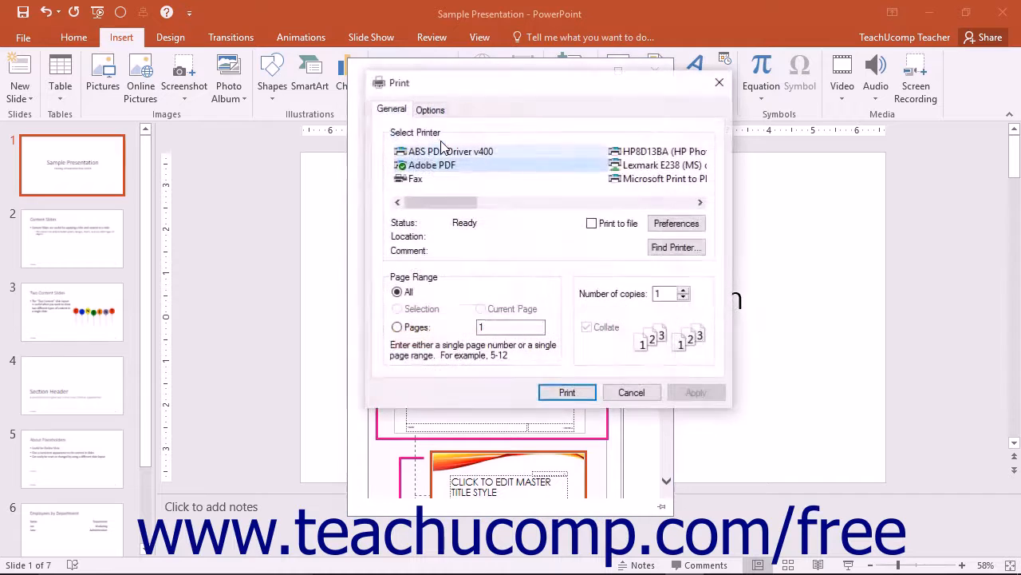
left_click(630, 393)
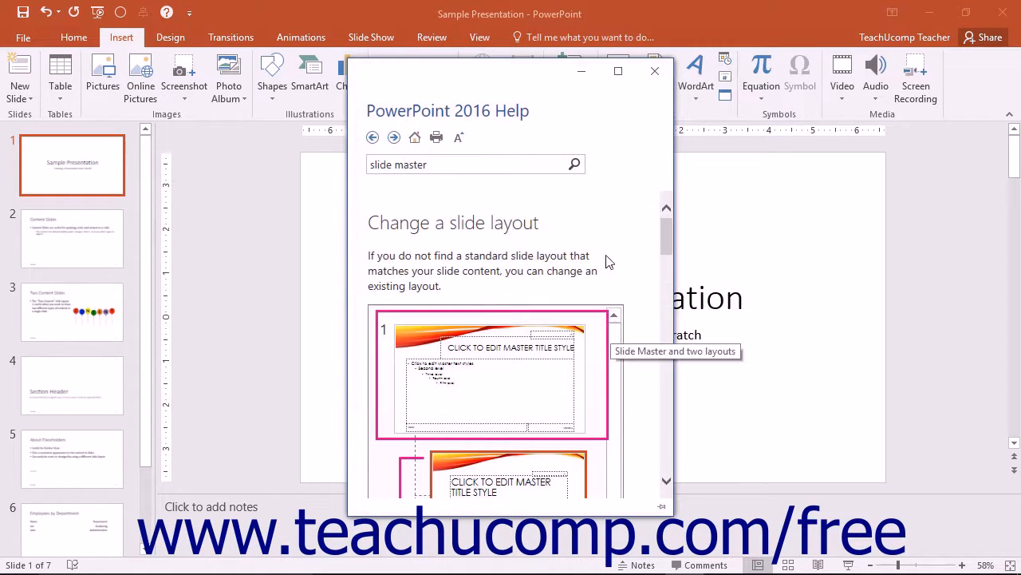